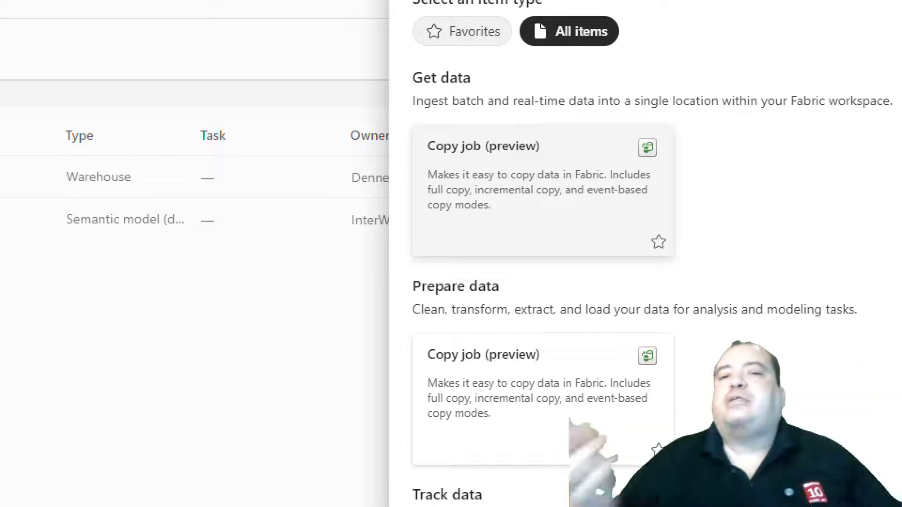
Step: Filter the new item types by "copy" and create a Copy job (preview) named myCopy
key("BackSpace")
key("BackSpace")
key("BackSpace")
key("BackSpace")
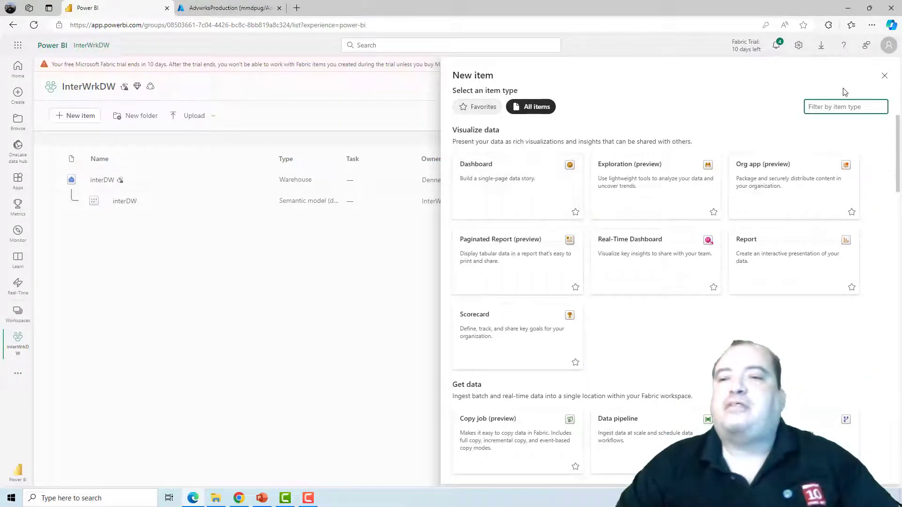
type("copy")
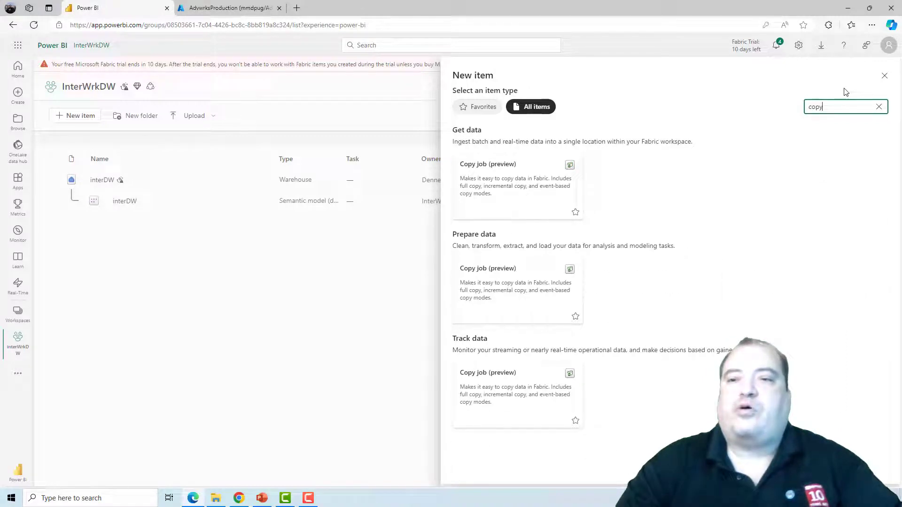
left_click(467, 181)
type("my")
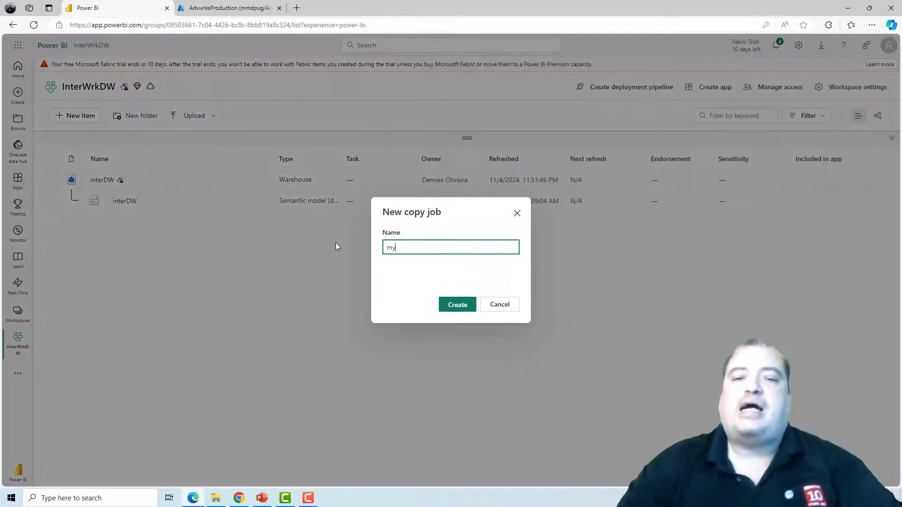
type("Copy")
left_click(448, 305)
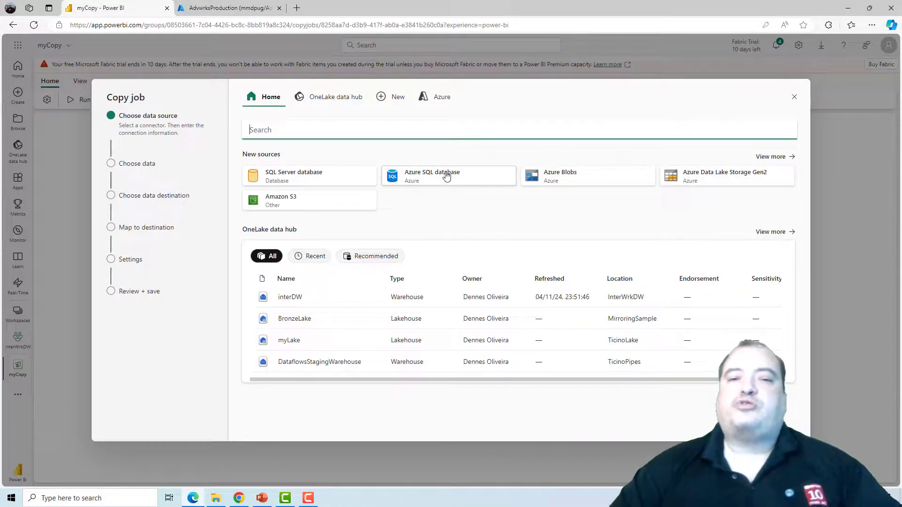
Step: Choose Azure SQL database as source, filling in server mmdpug.database.windows.net and database AdvwrksProduction, both copied from the Azure portal's database overview
left_click(446, 176)
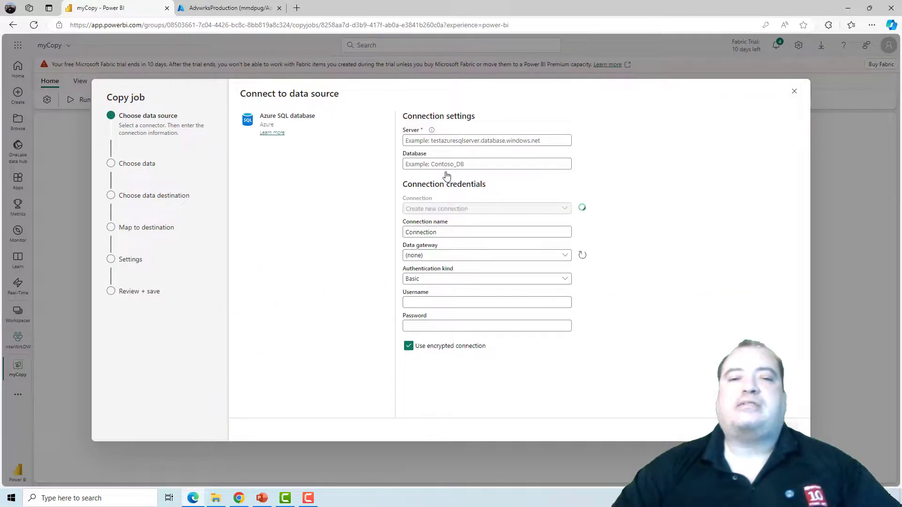
left_click(241, 8)
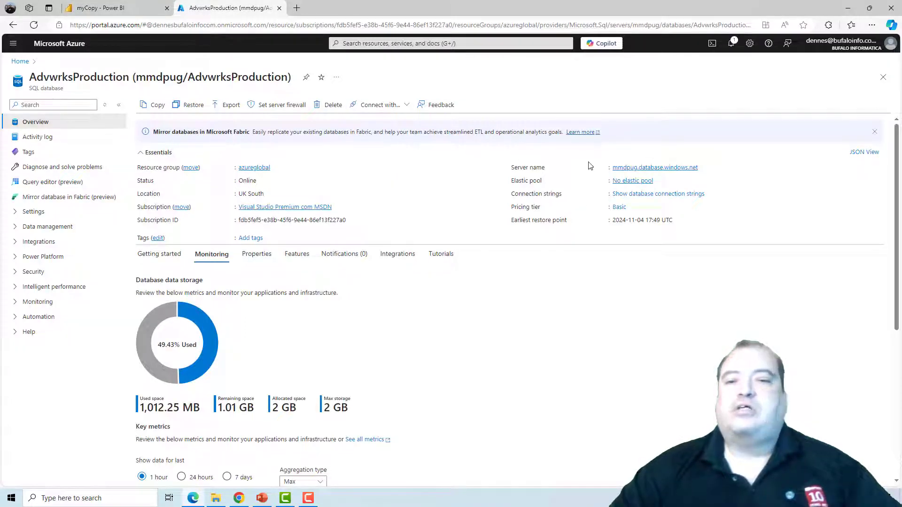
left_click(704, 168)
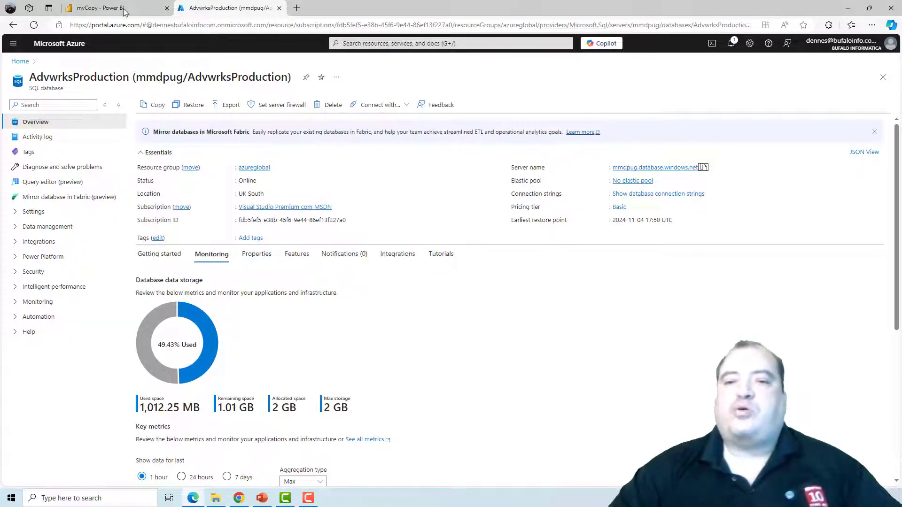
left_click(93, 8)
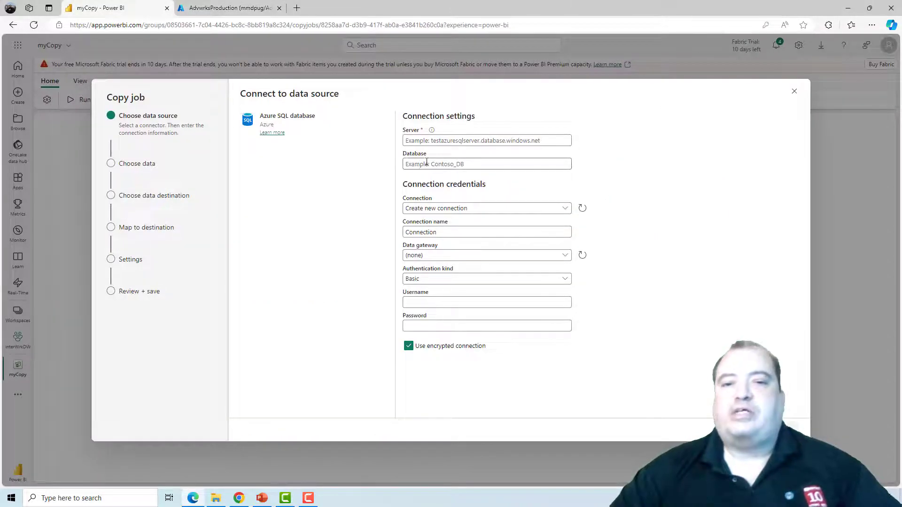
left_click(484, 136)
key("ctrl+v")
left_click(230, 8)
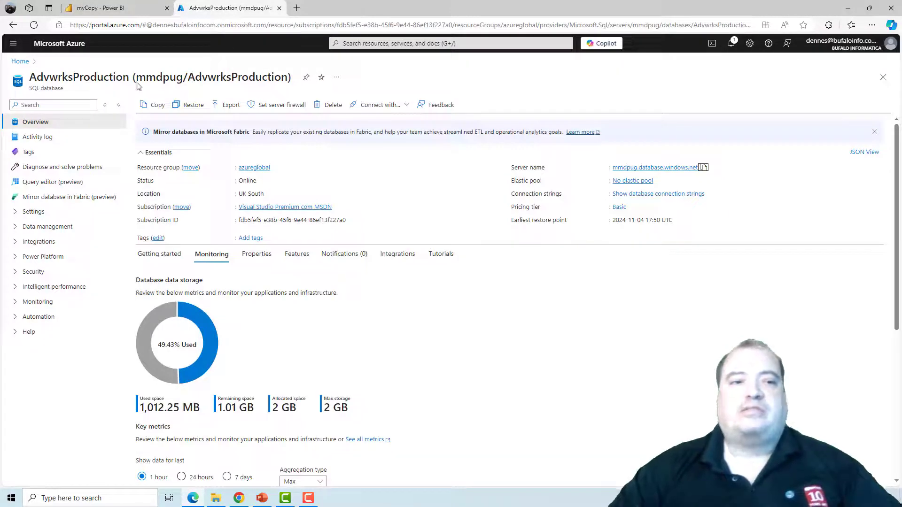
left_click_drag(130, 78, 29, 79)
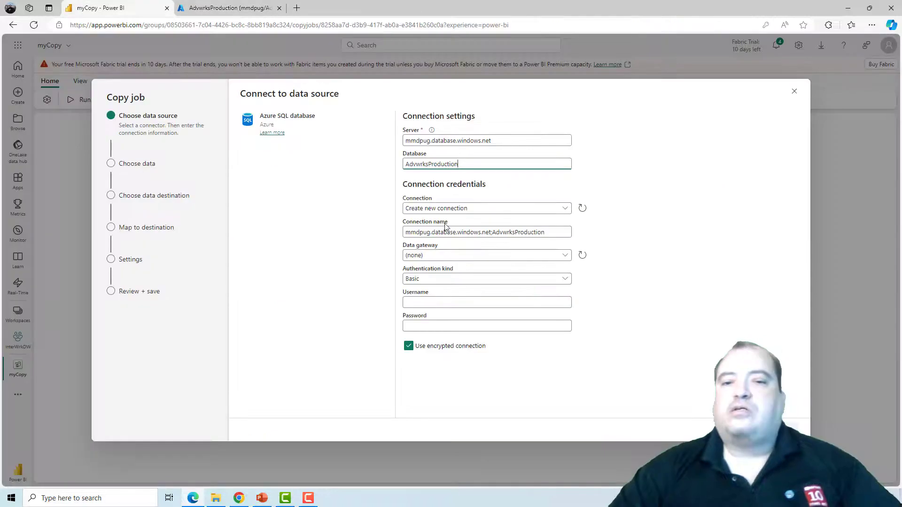
Step: Set the connection's authentication kind to Organizational account and sign in with the onmicrosoft.com work account
left_click(448, 280)
left_click(462, 303)
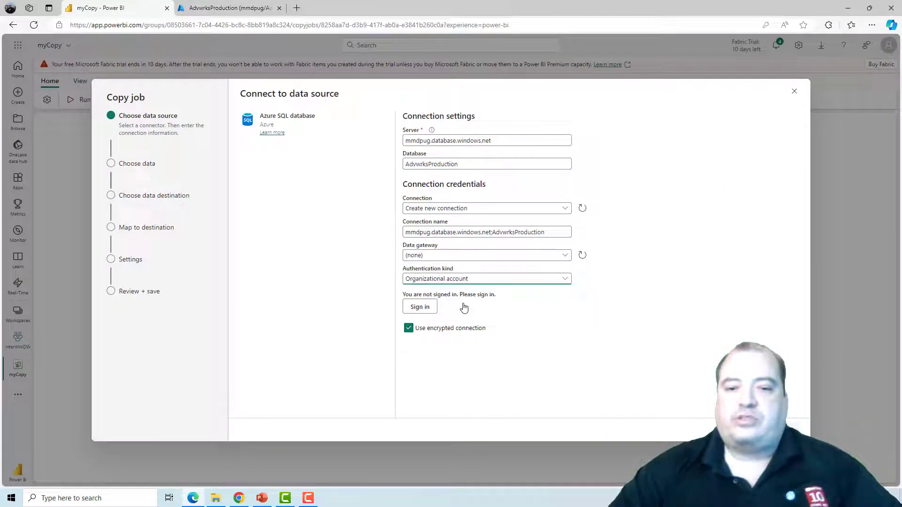
left_click(423, 309)
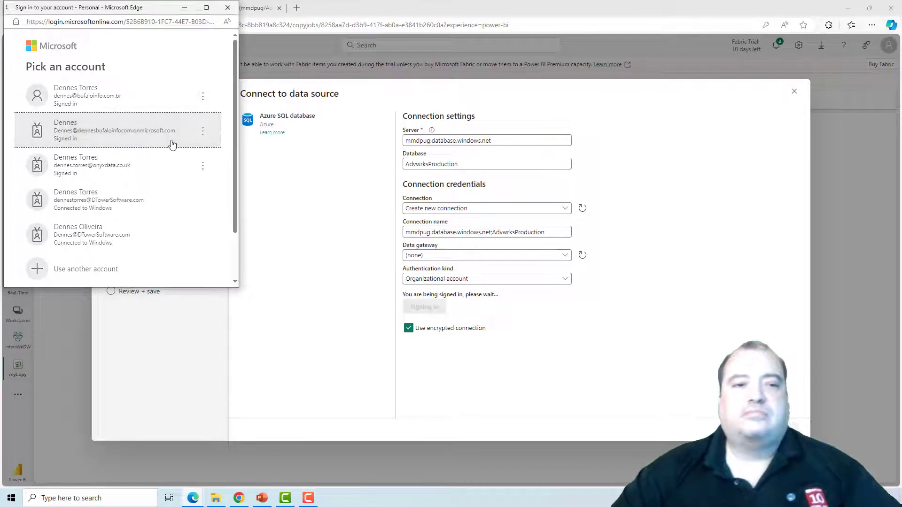
left_click(172, 144)
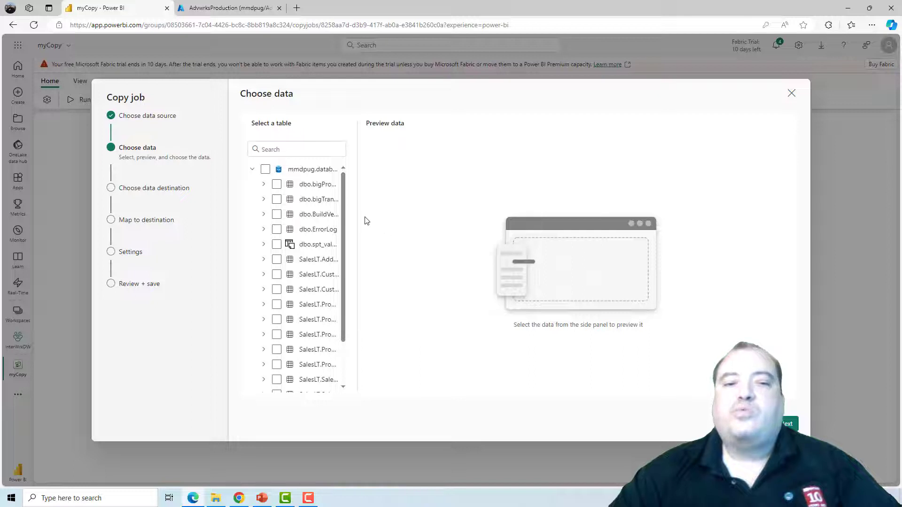
Step: Widen the table list, select SalesLT.Customer and SalesLT.Product as the data to copy, and continue to the destination choice
left_click_drag(357, 215, 491, 215)
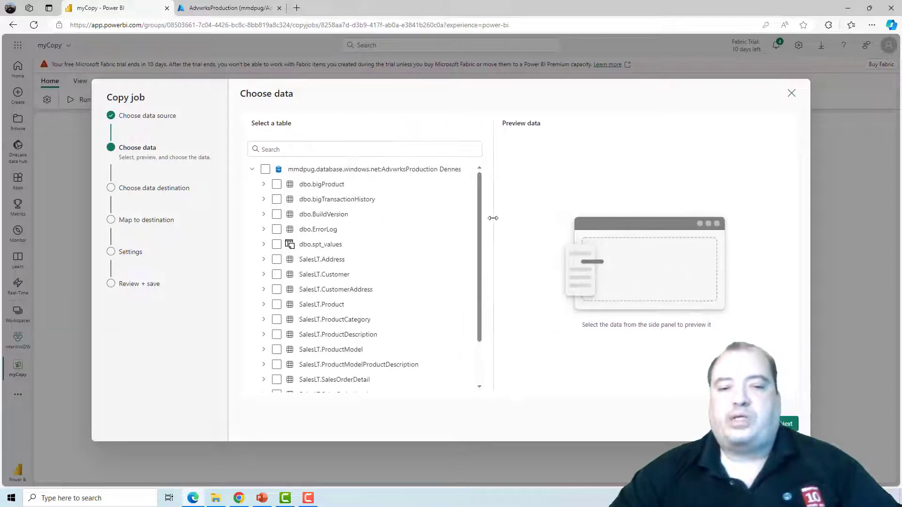
left_click(277, 184)
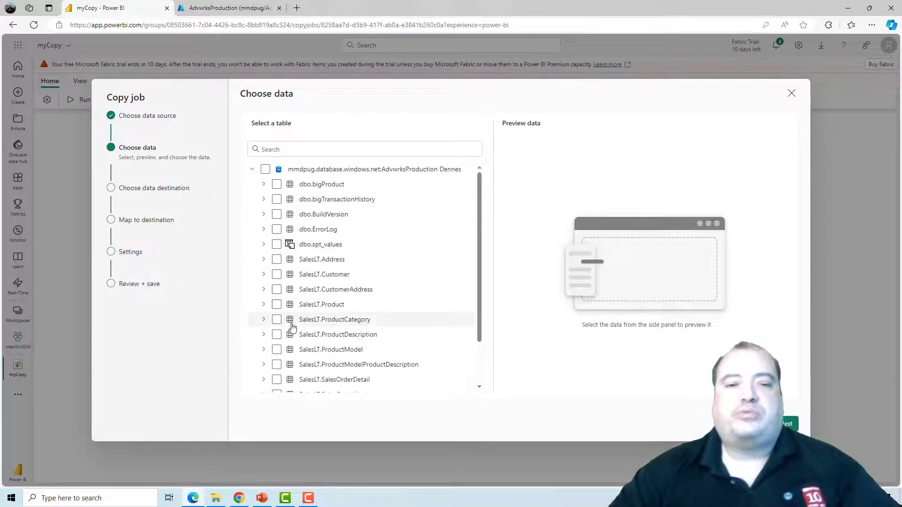
left_click(277, 276)
left_click(277, 277)
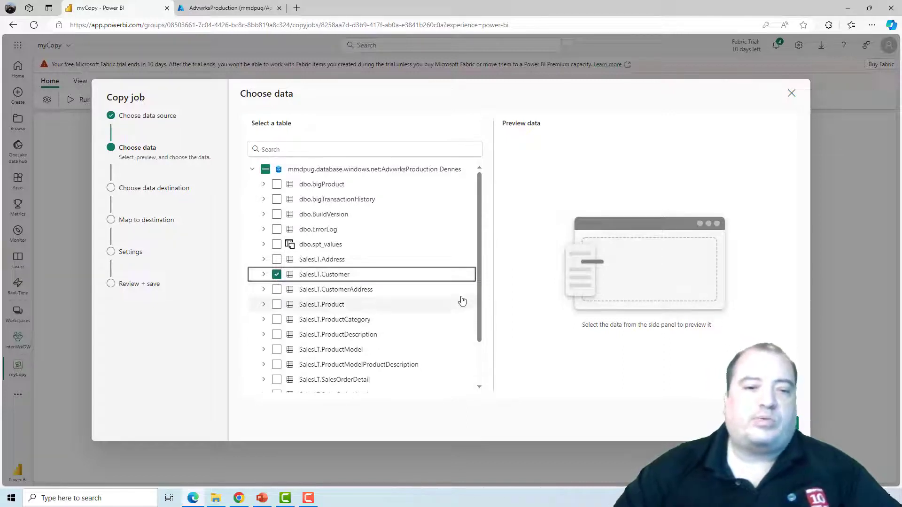
scroll(477, 230, "down", 2)
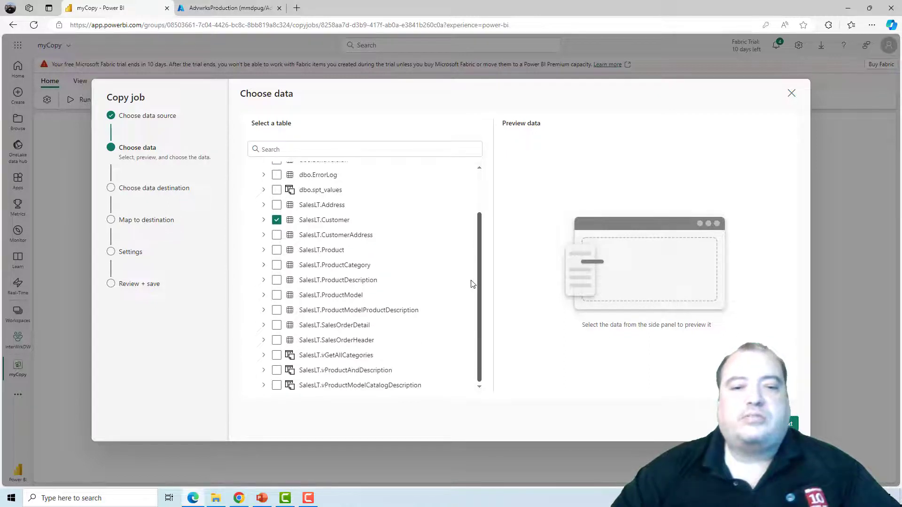
left_click(276, 250)
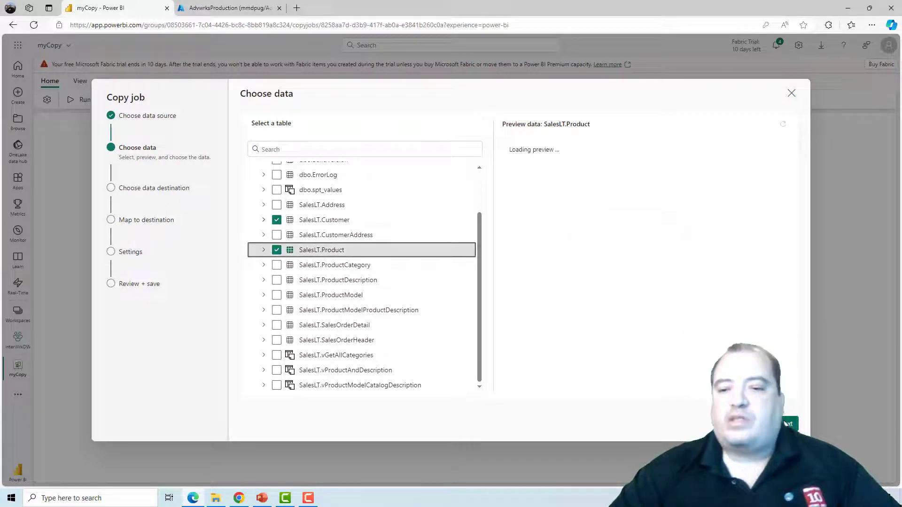
left_click(793, 424)
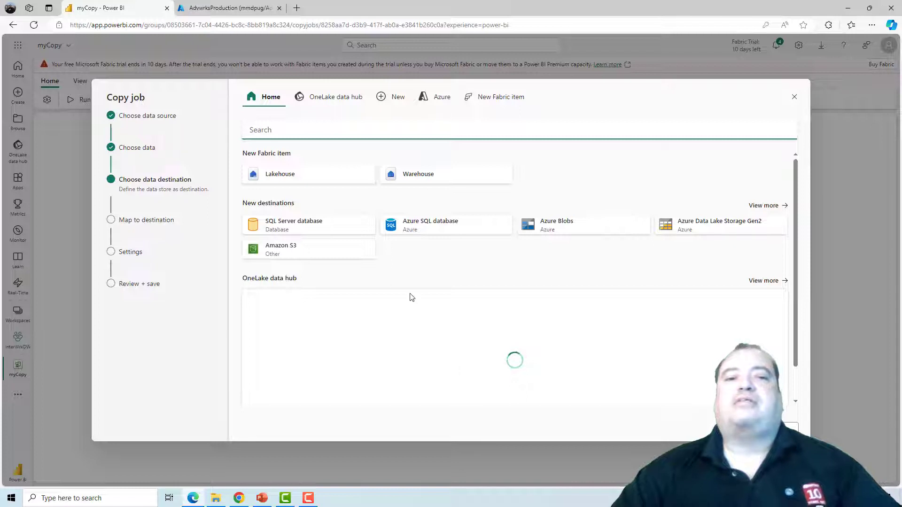
Step: Choose the existing interDW warehouse as the destination and accept the default SalesLT table mapping for Customer and Product
left_click(426, 183)
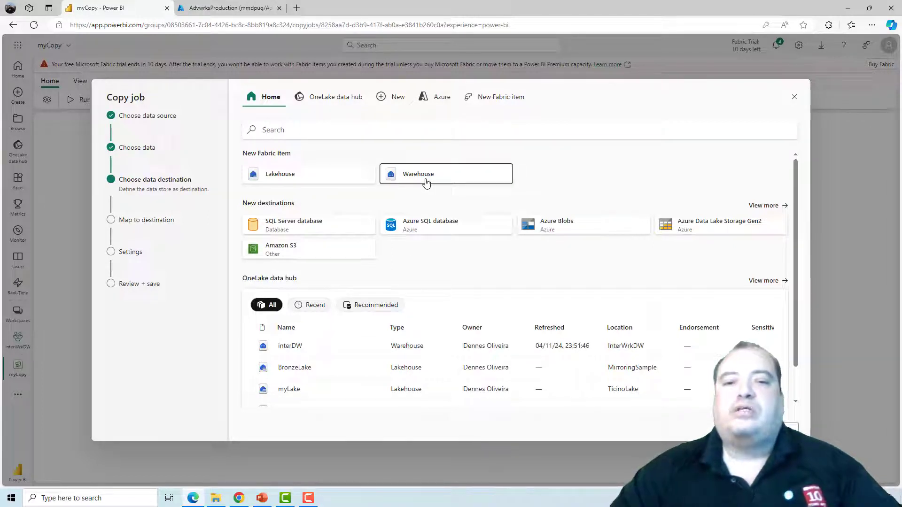
left_click(289, 350)
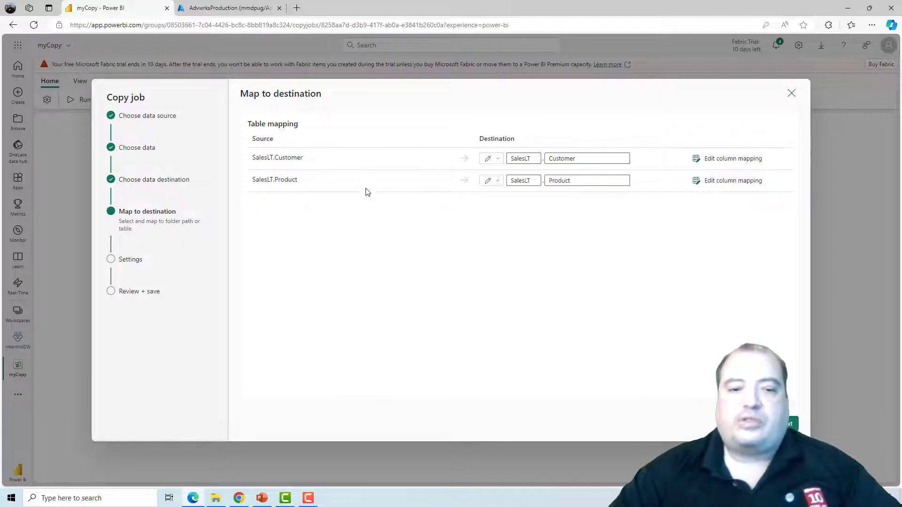
left_click(791, 425)
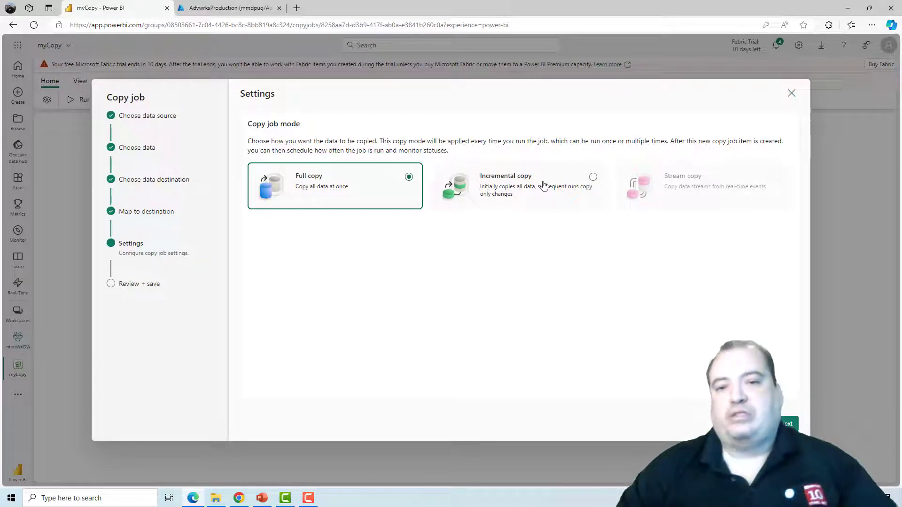
Step: Set the copy job mode to Incremental copy with ModifiedDate as the incremental column for both SalesLT.Product and SalesLT.Customer
left_click(544, 186)
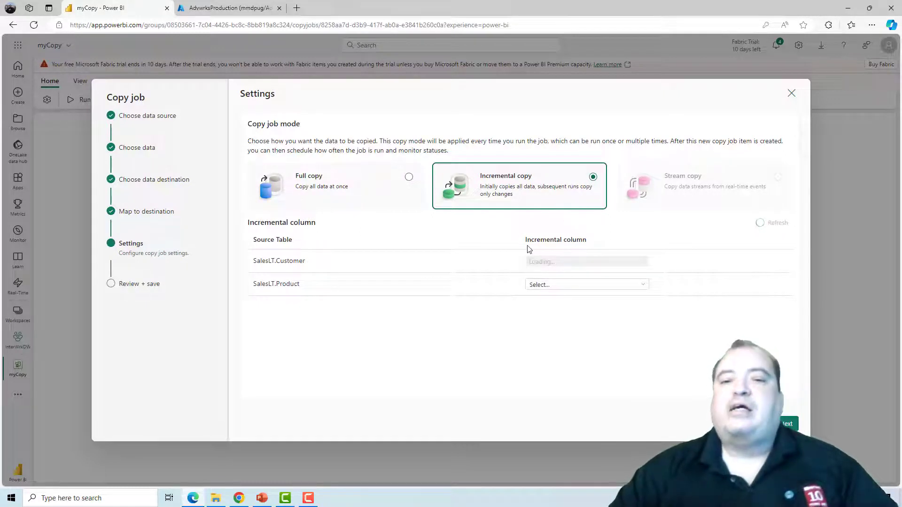
left_click(646, 286)
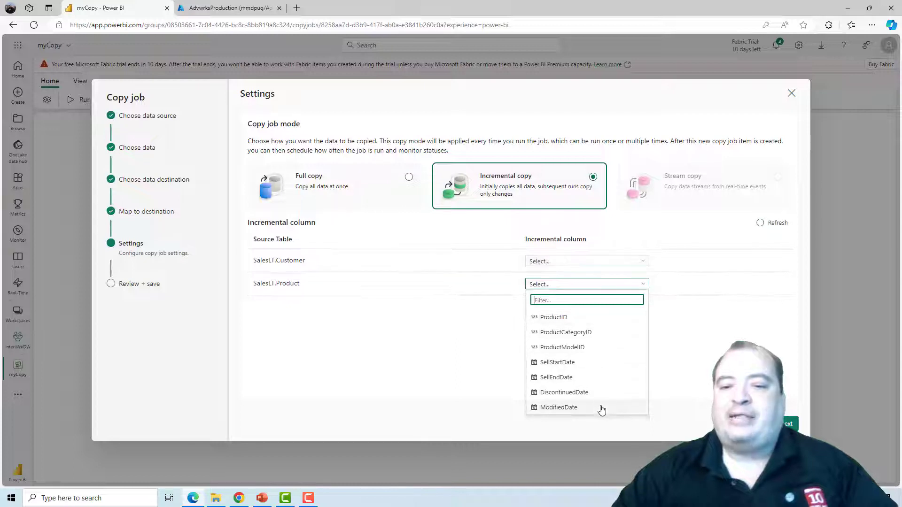
left_click(602, 408)
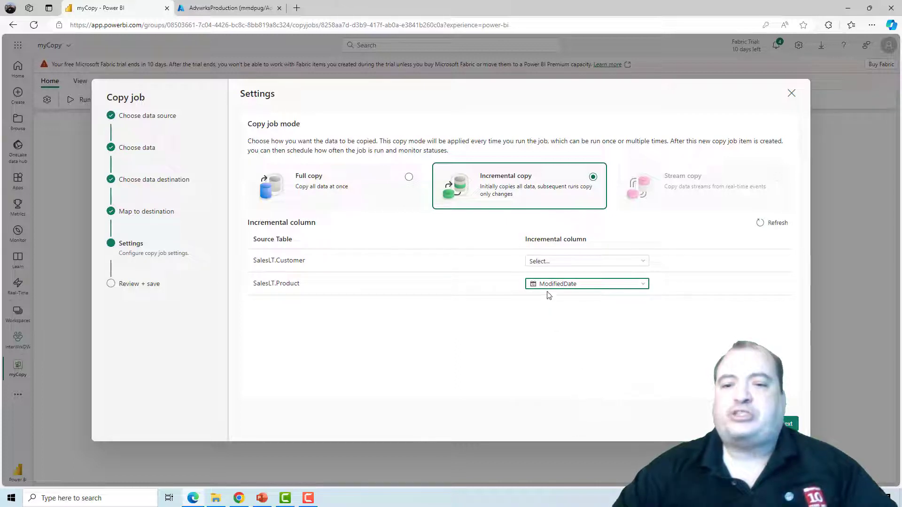
left_click(644, 262)
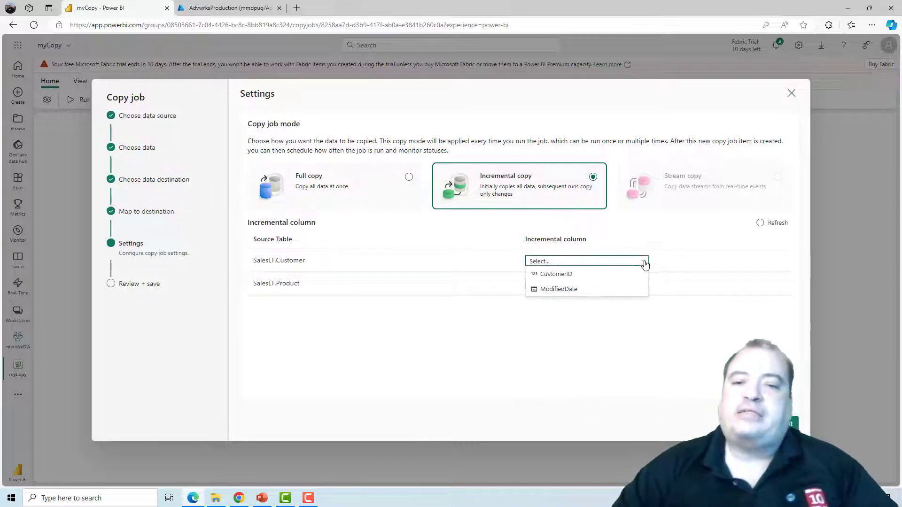
left_click(632, 289)
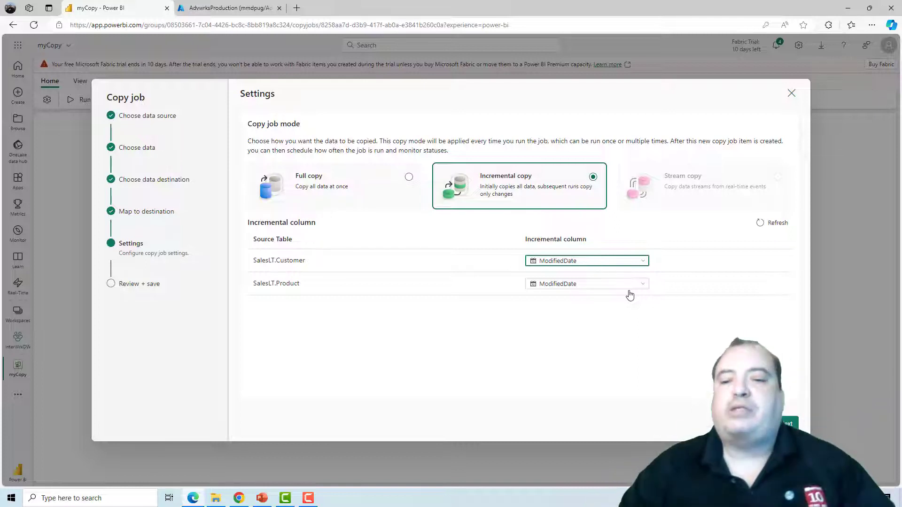
Step: Proceed to the copy job summary and save the job with the data transfer starting immediately
left_click(786, 424)
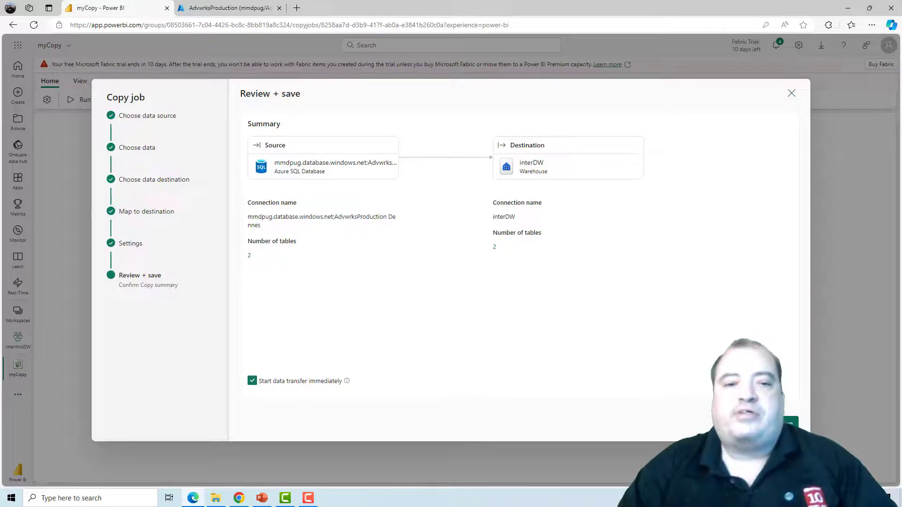
left_click(782, 424)
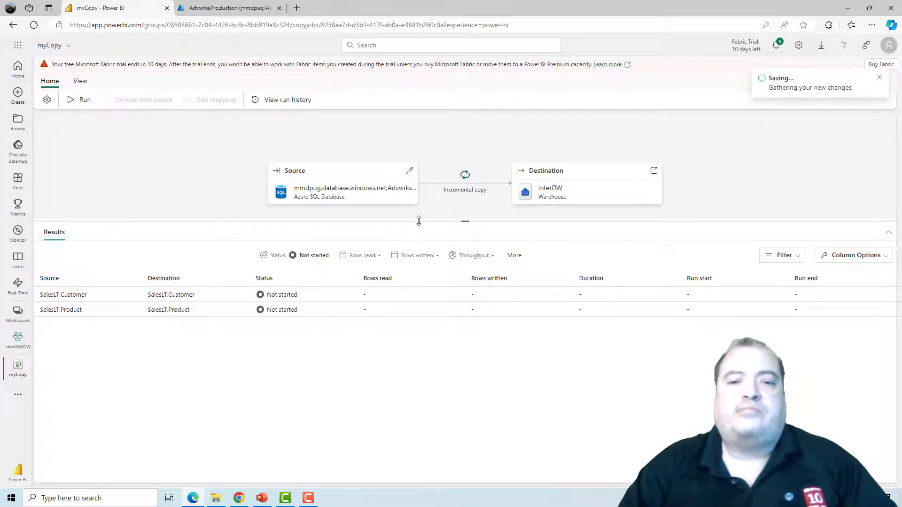
left_click_drag(419, 221, 419, 233)
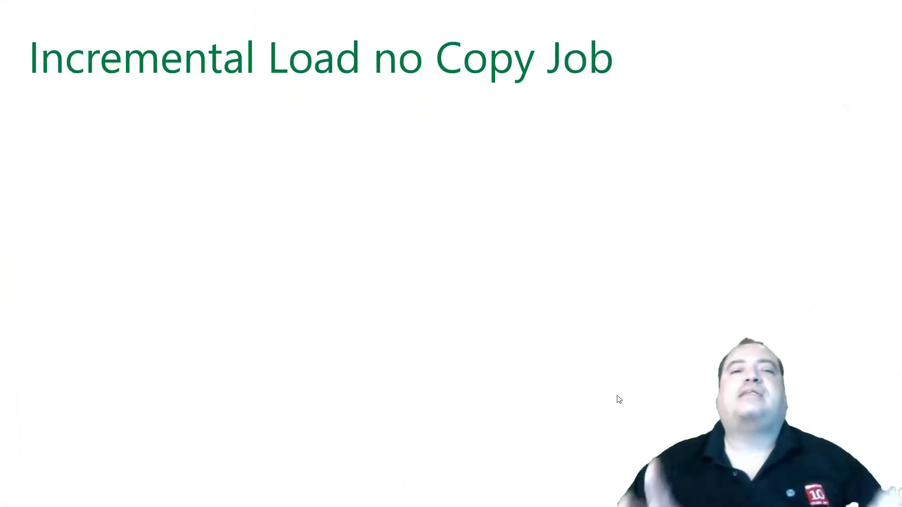
key("Right")
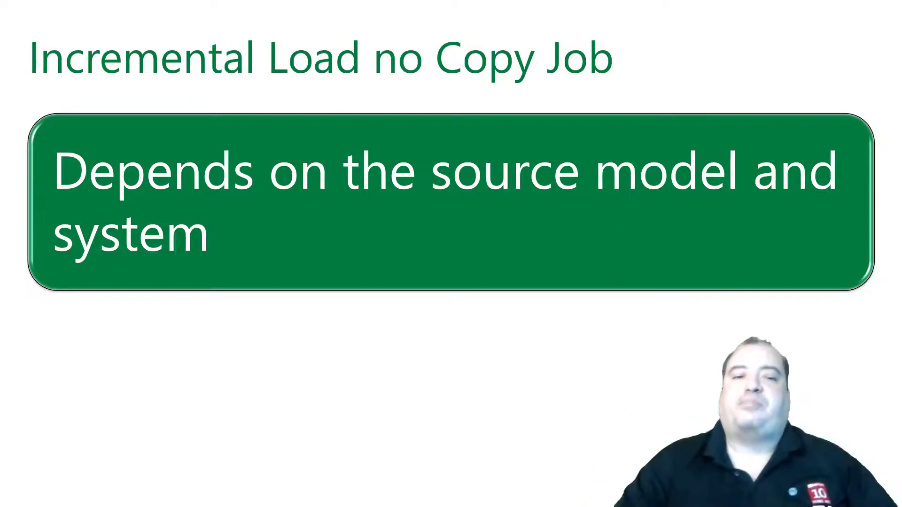
key("Right")
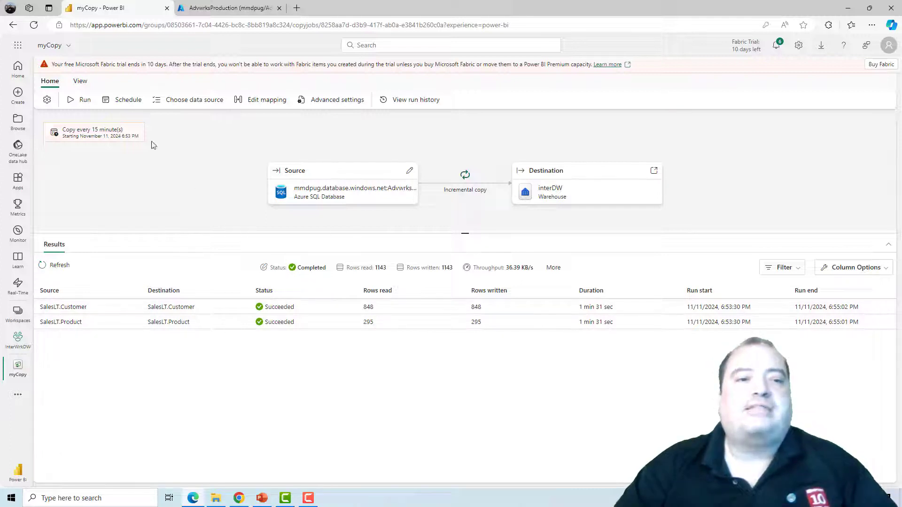
Step: Examine the myCopy job's schedule settings, including its repeat interval and start and end dates, and close them
left_click(123, 104)
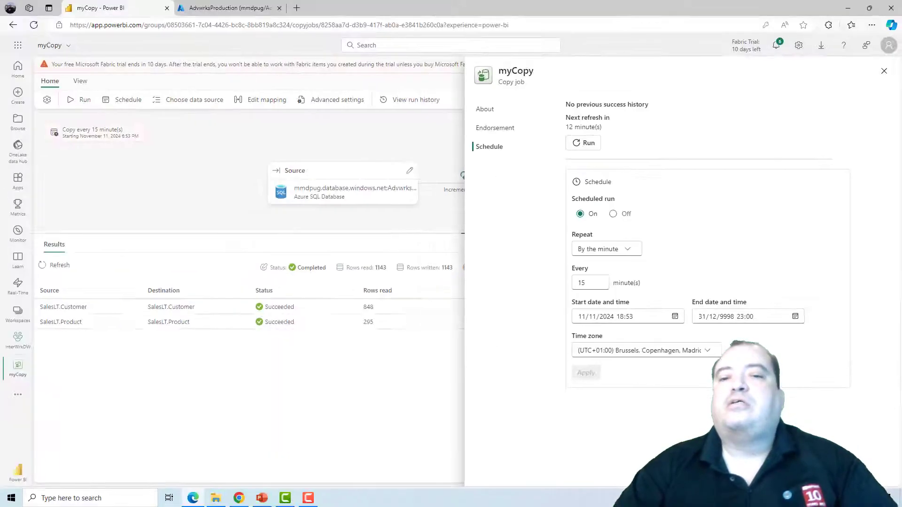
left_click(884, 71)
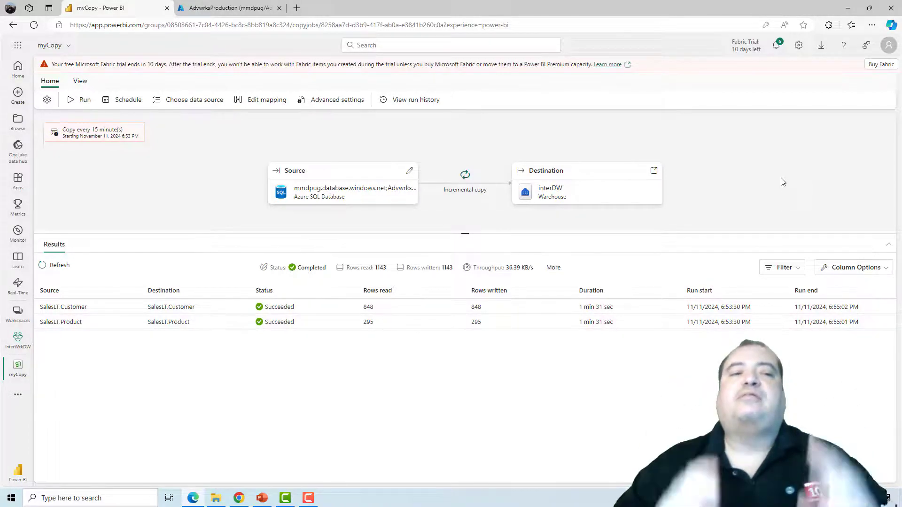
Step: Return to the InterWrkDW workspace and check the myCopy item's type in the item list
left_click(17, 340)
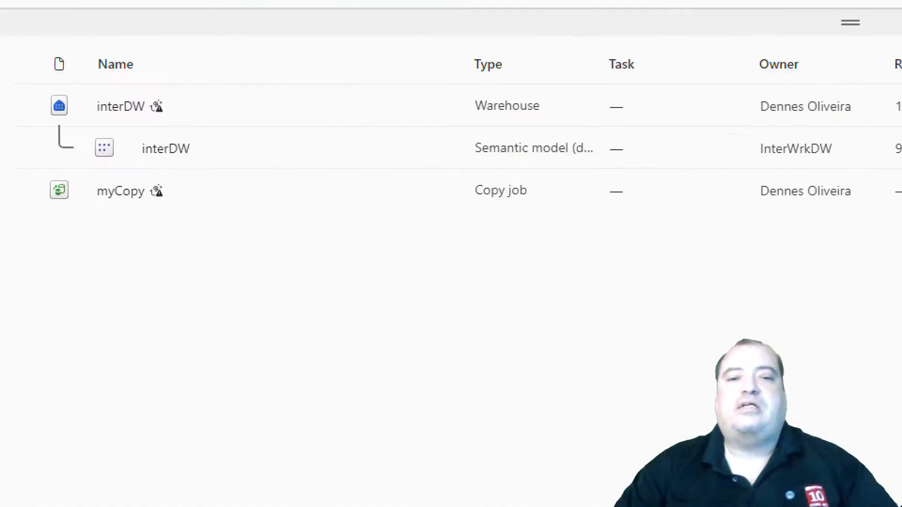
left_click_drag(449, 219, 575, 228)
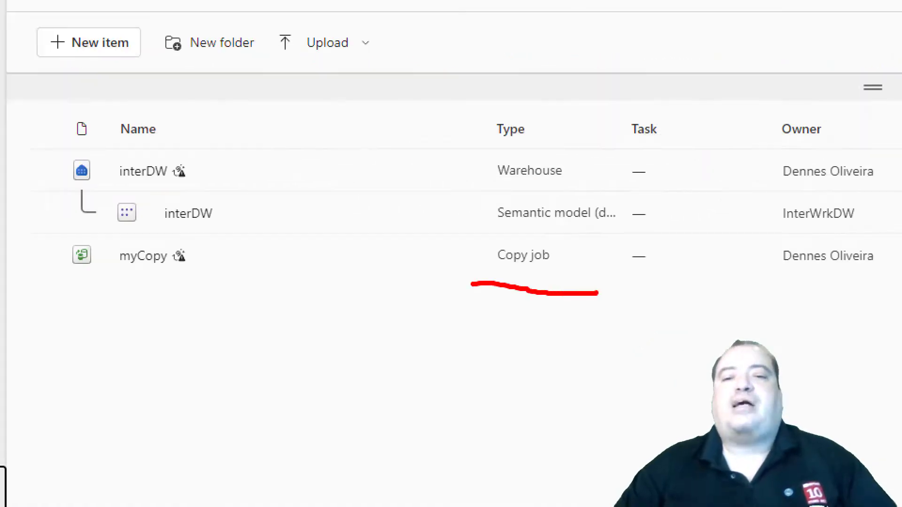
mouse_move(598, 293)
left_mouse_down()
mouse_move(554, 230)
mouse_move(443, 264)
mouse_move(589, 310)
mouse_move(583, 249)
left_mouse_up()
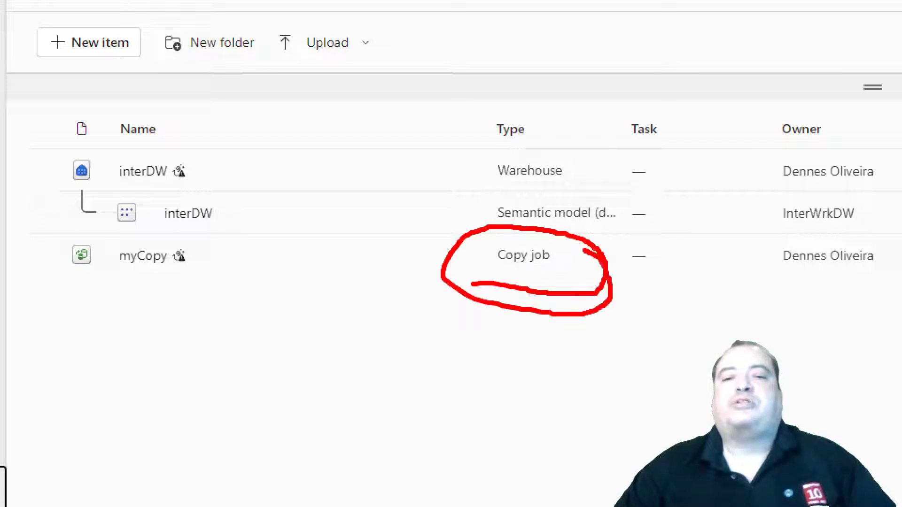
key("Escape")
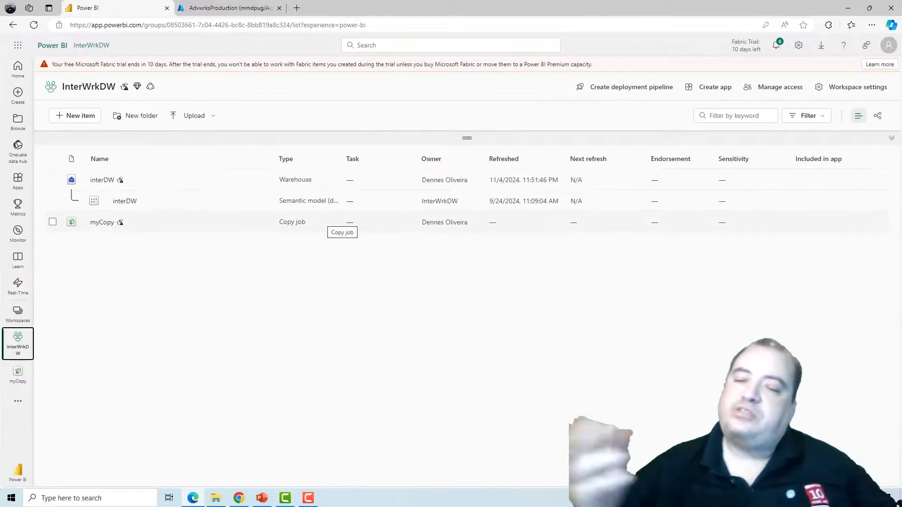